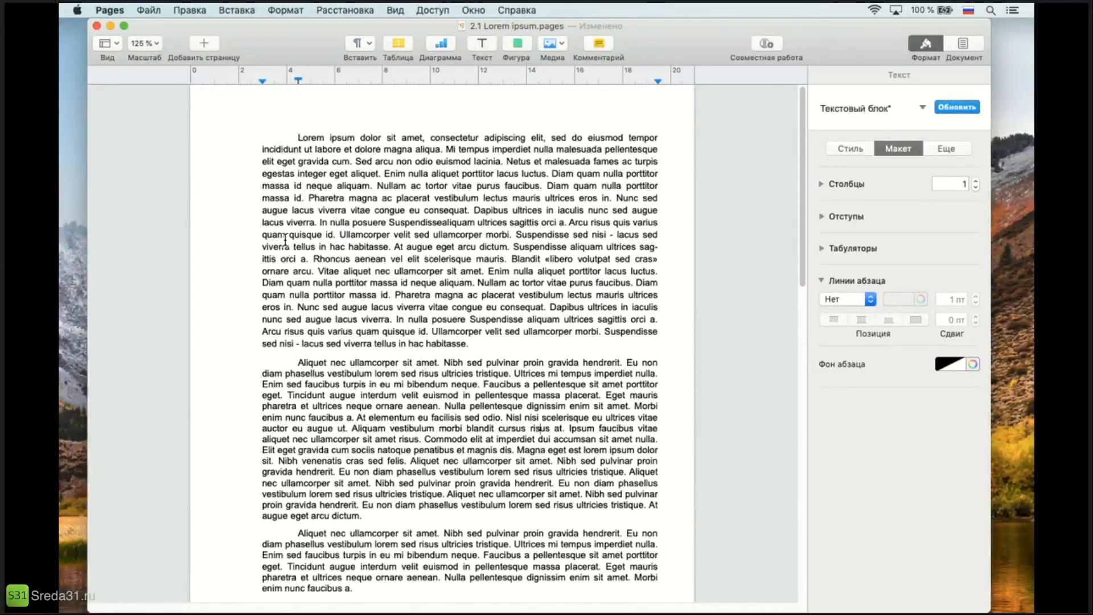
Lay out the second and third body paragraphs, both starting with "Aliquet nec ullamcorper", in 2 columns.
{"action": "scroll", "coordinate": [363, 370], "scroll_direction": "down", "scroll_amount": 2}
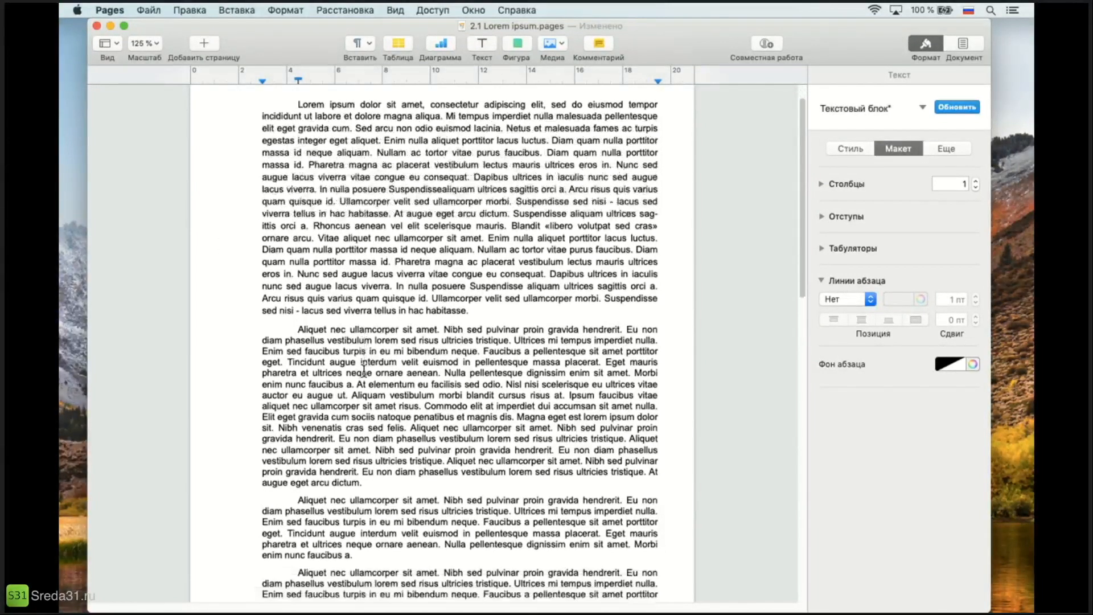
{"action": "scroll", "coordinate": [363, 370], "scroll_direction": "down", "scroll_amount": 2}
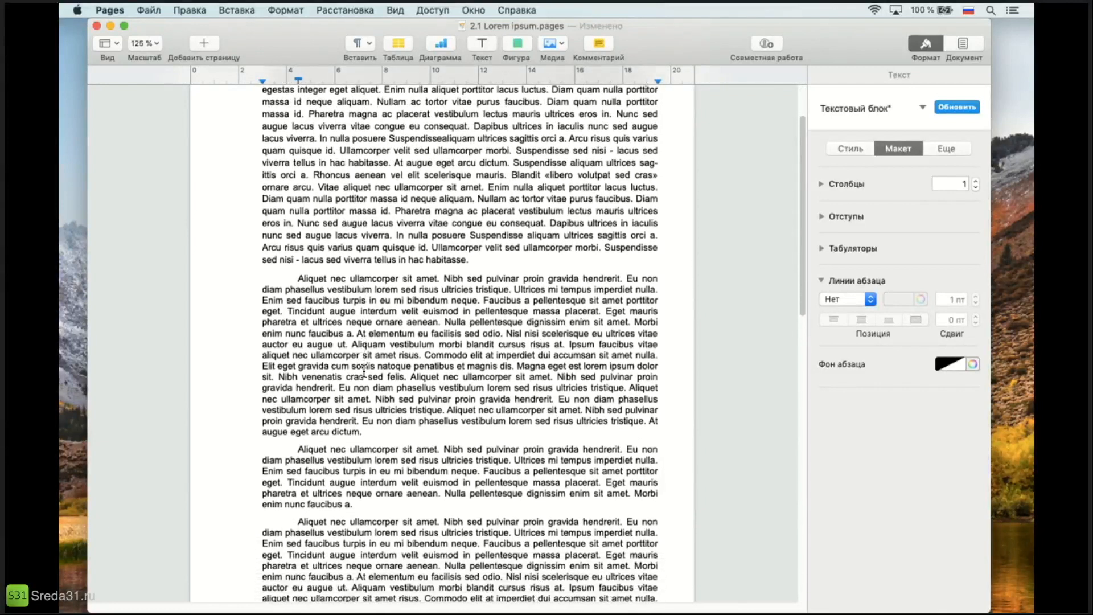
{"action": "left_click_drag", "start_coordinate": [266, 276], "coordinate": [502, 501]}
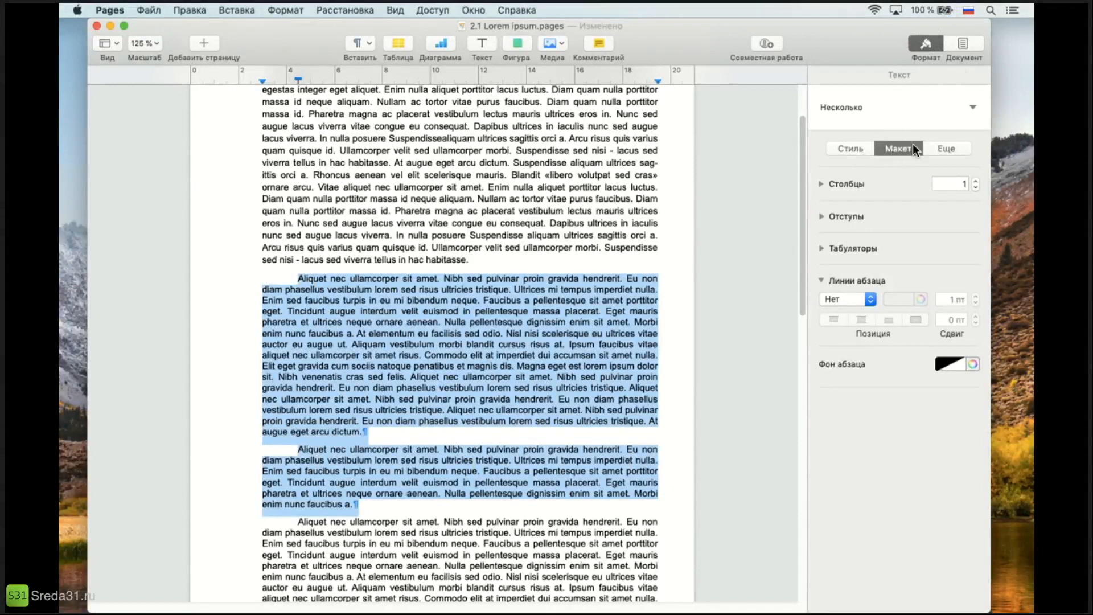
{"action": "left_click", "coordinate": [821, 183]}
{"action": "left_click", "coordinate": [820, 363]}
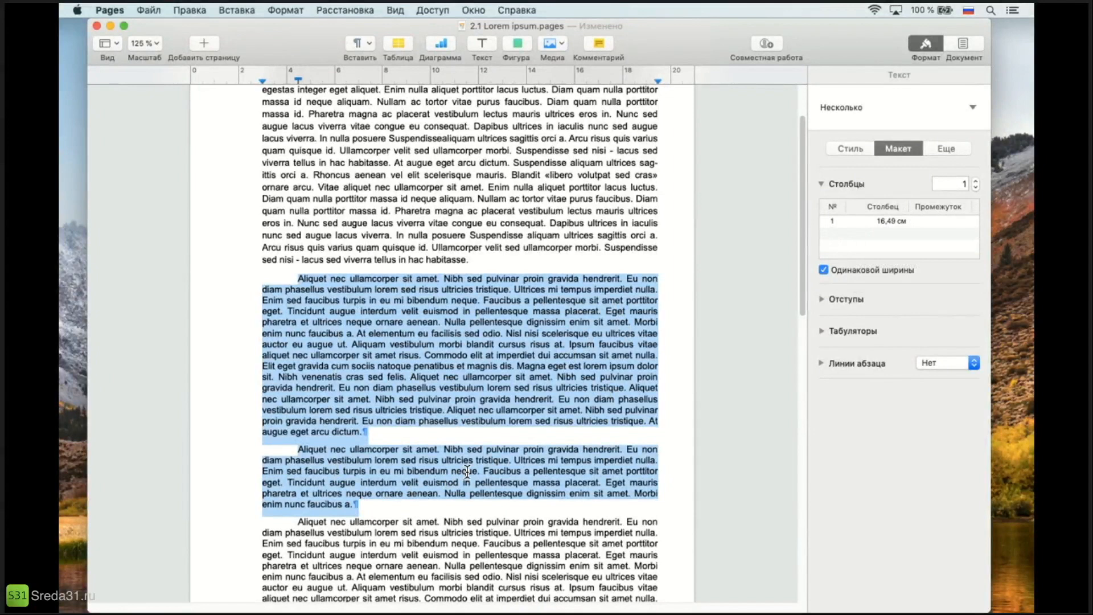
{"action": "left_click", "coordinate": [958, 183]}
{"action": "type", "text": "2"}
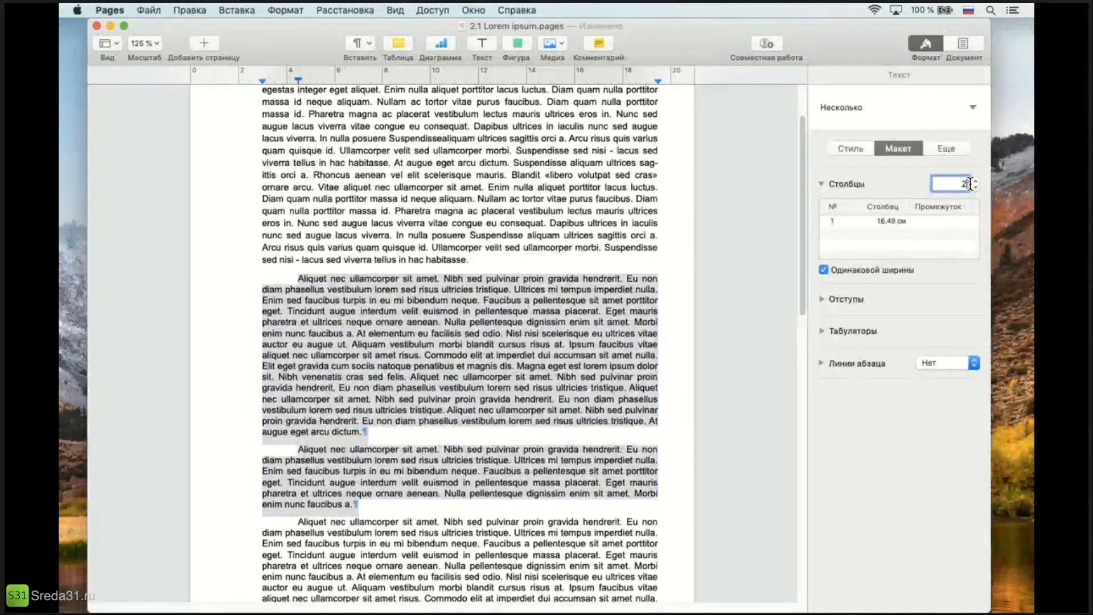
{"action": "key", "text": "Return"}
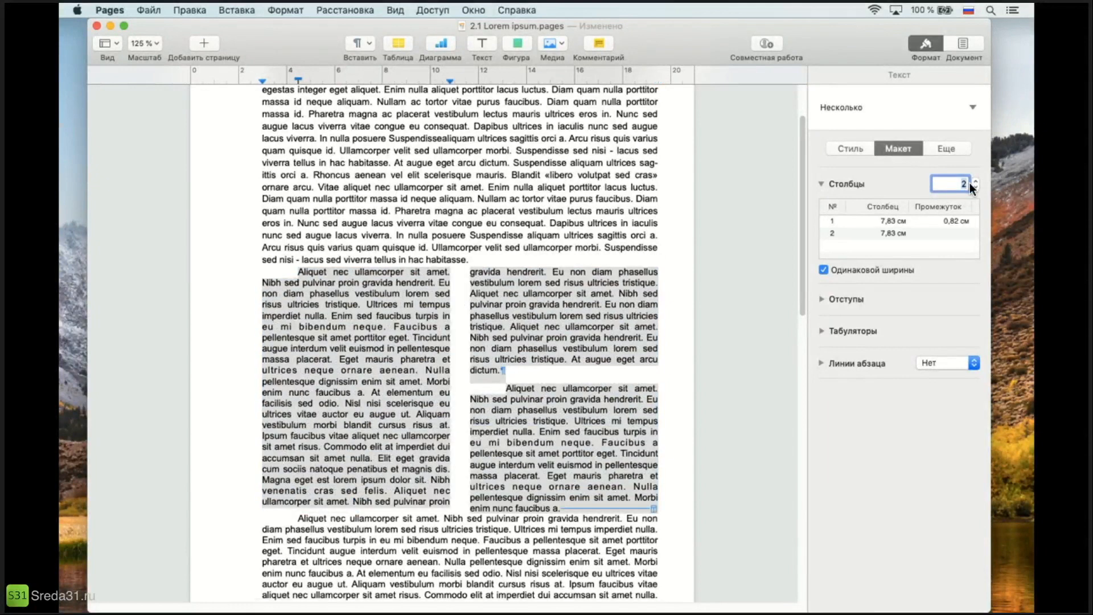
Try 3 columns for the selected paragraphs, and return the column count to 2.
{"action": "key", "text": "BackSpace"}
{"action": "type", "text": "2"}
{"action": "type", "text": "3"}
{"action": "key", "text": "Return"}
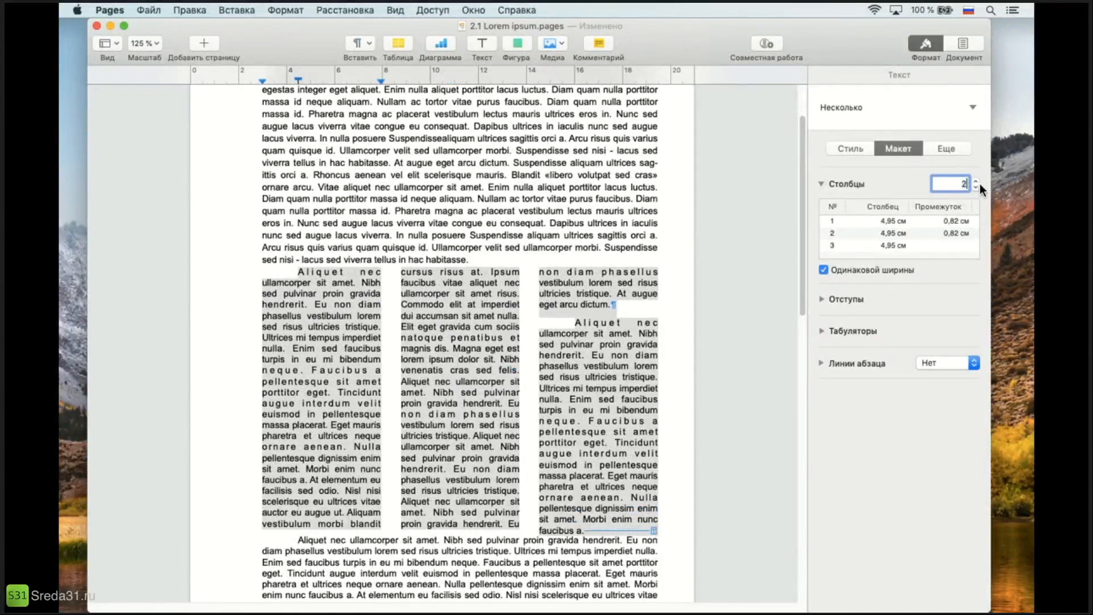
{"action": "type", "text": "2"}
{"action": "key", "text": "Return"}
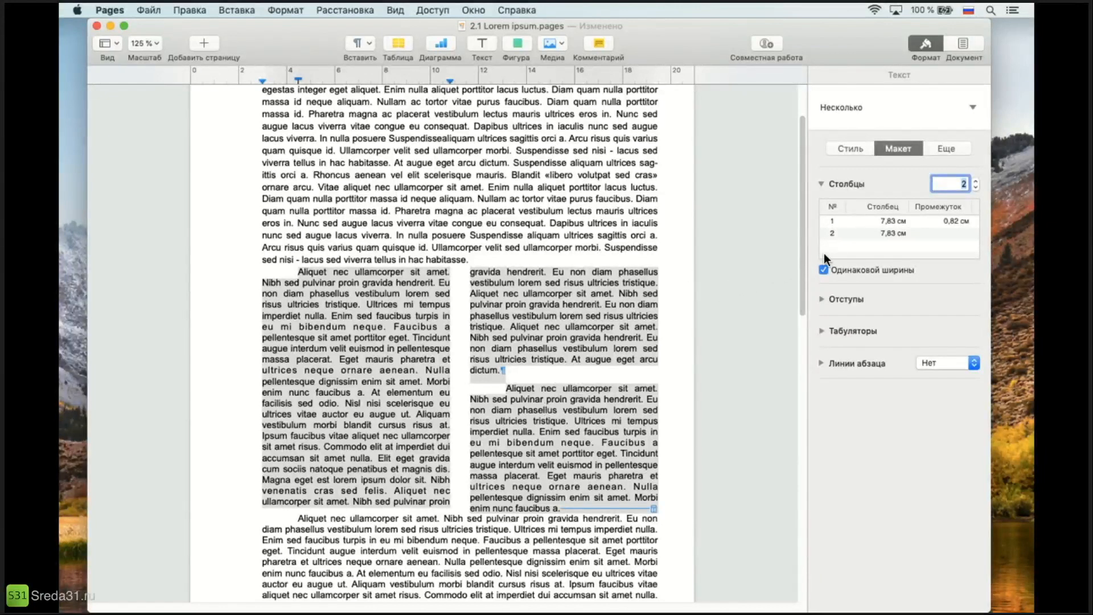
Turn off equal column widths and set the first column's width to 10 cm.
{"action": "left_click", "coordinate": [823, 271]}
{"action": "left_click", "coordinate": [887, 220]}
{"action": "left_click", "coordinate": [887, 219]}
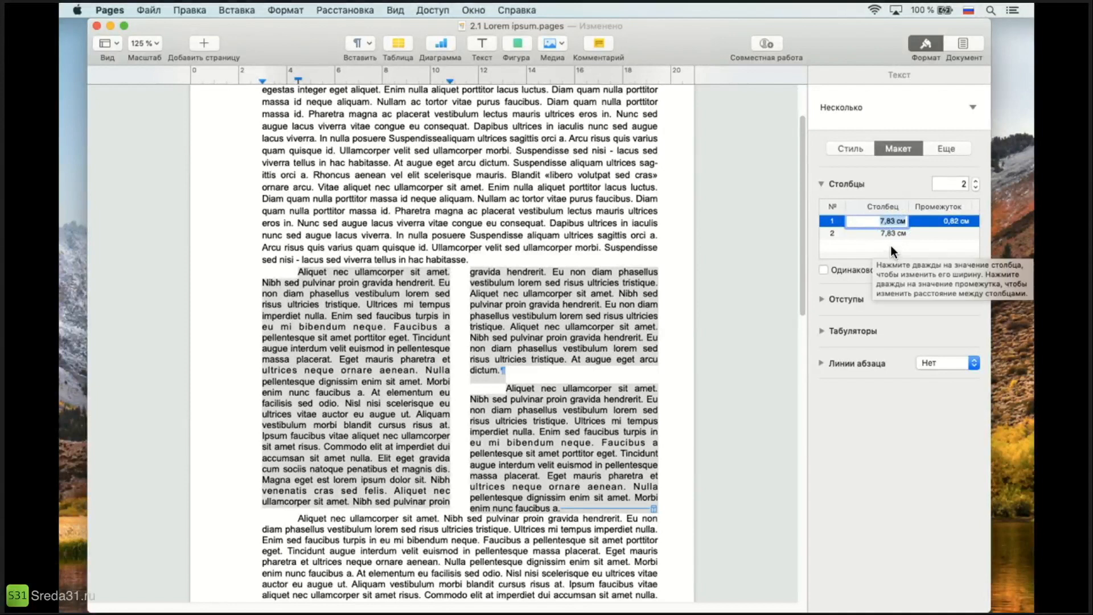
{"action": "type", "text": "10"}
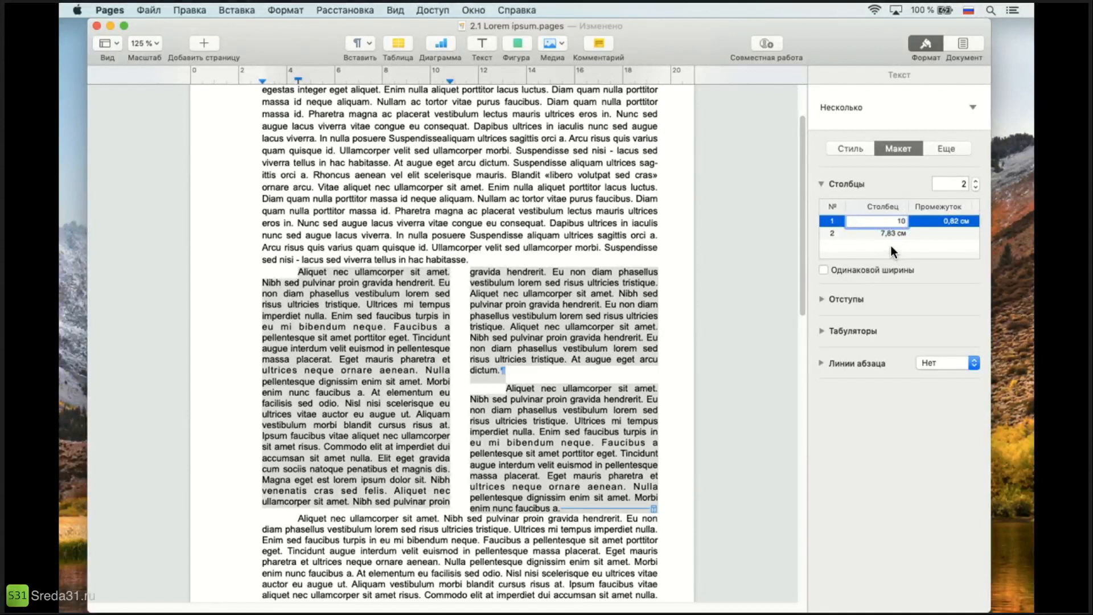
{"action": "key", "text": "Return"}
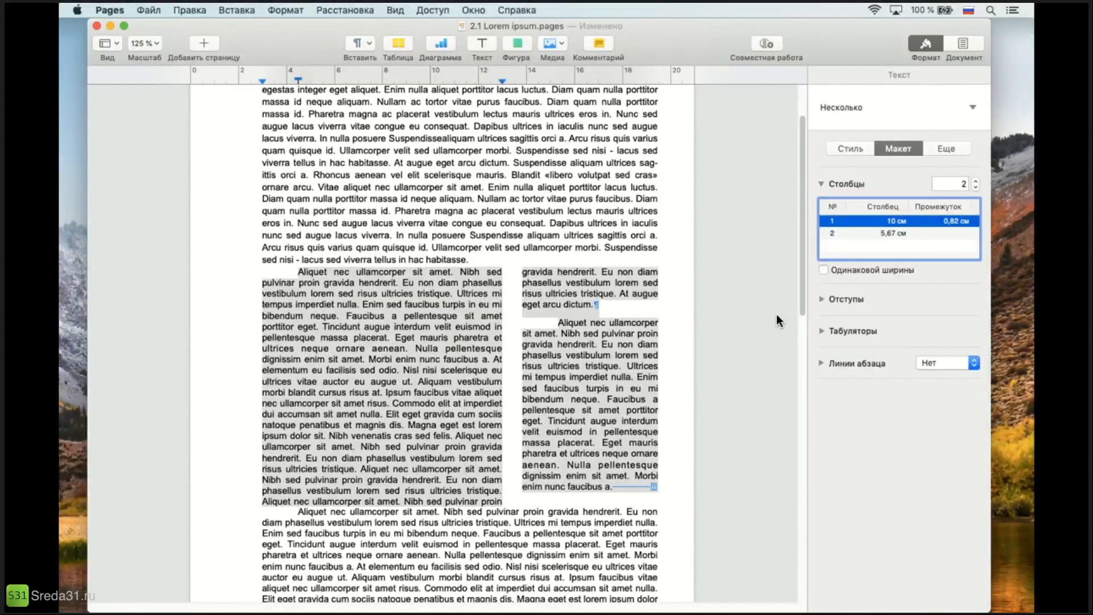
Set the gap between the two columns to 1 cm, and turn equal column widths back on.
{"action": "double_click", "coordinate": [961, 221]}
{"action": "type", "text": "1"}
{"action": "key", "text": "Return"}
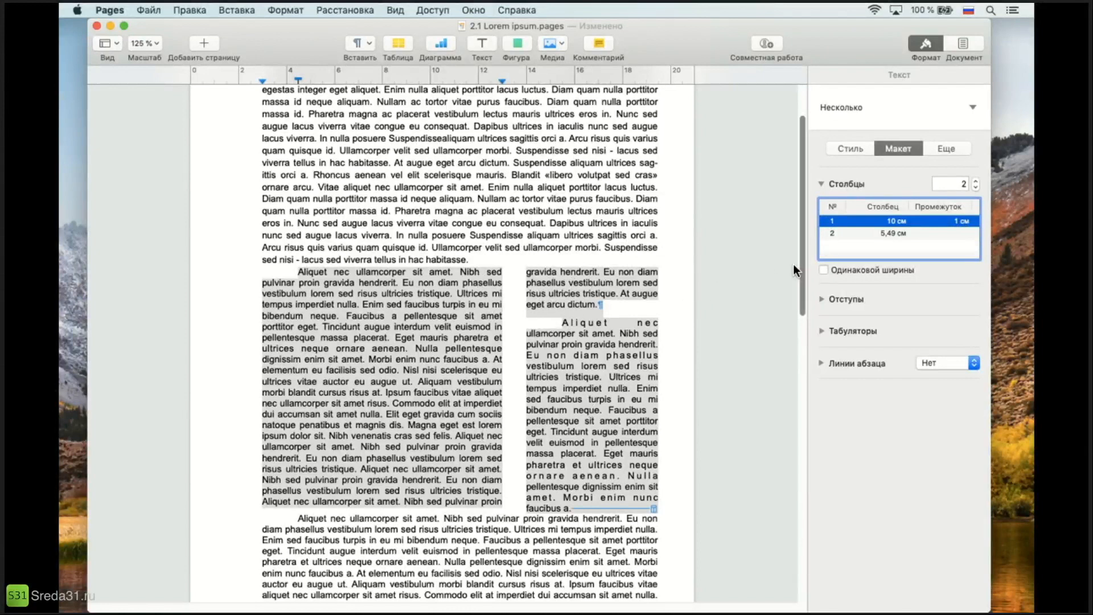
{"action": "left_click", "coordinate": [823, 269]}
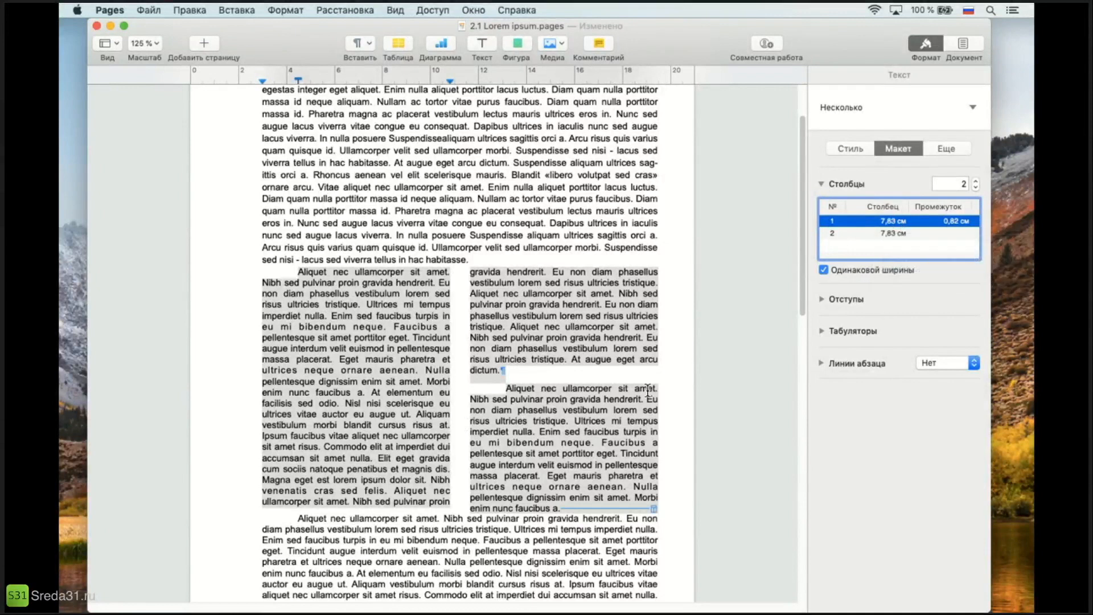
{"action": "left_click", "coordinate": [524, 326]}
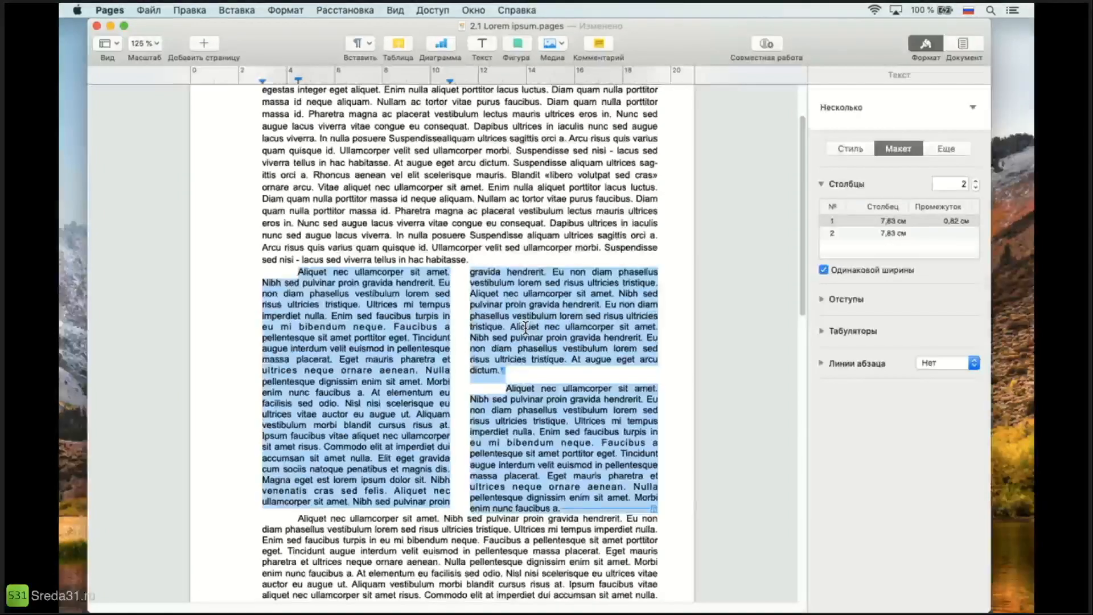
{"action": "left_click", "coordinate": [354, 328]}
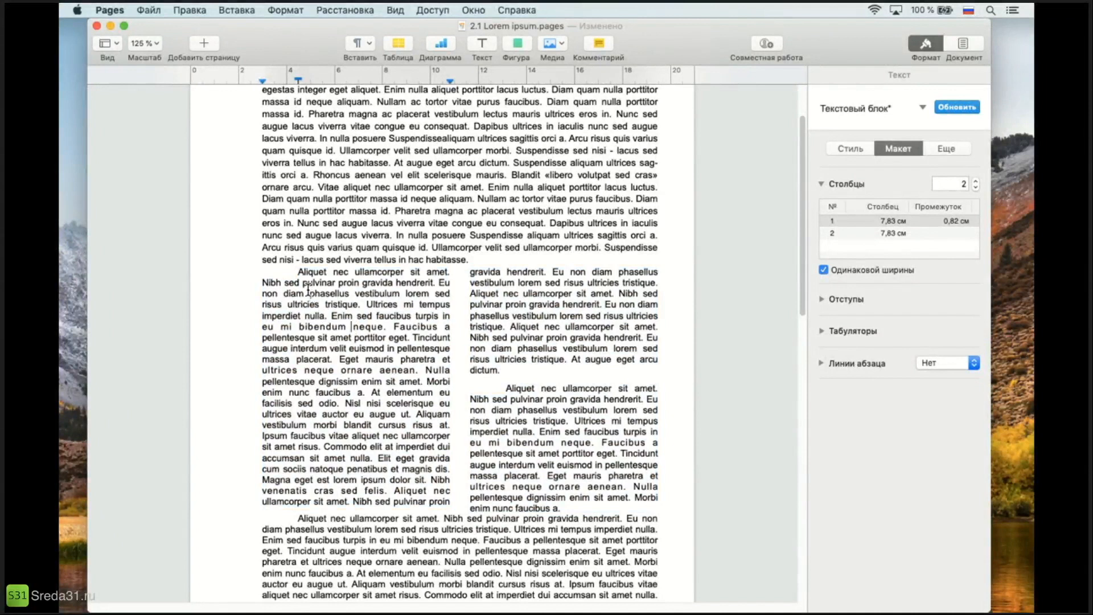
{"action": "left_click_drag", "start_coordinate": [300, 271], "coordinate": [549, 422]}
{"action": "left_click", "coordinate": [558, 467]}
{"action": "left_click_drag", "start_coordinate": [489, 305], "coordinate": [586, 488]}
{"action": "left_click", "coordinate": [518, 316]}
{"action": "left_click", "coordinate": [517, 375]}
{"action": "left_click", "coordinate": [508, 390]}
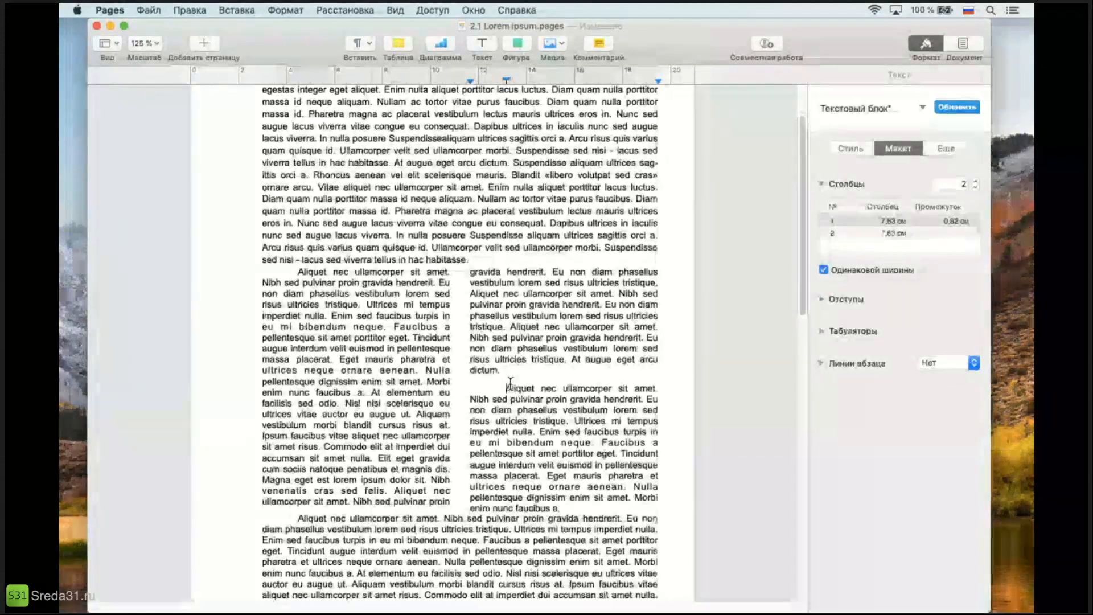
{"action": "left_click_drag", "start_coordinate": [505, 389], "coordinate": [581, 508]}
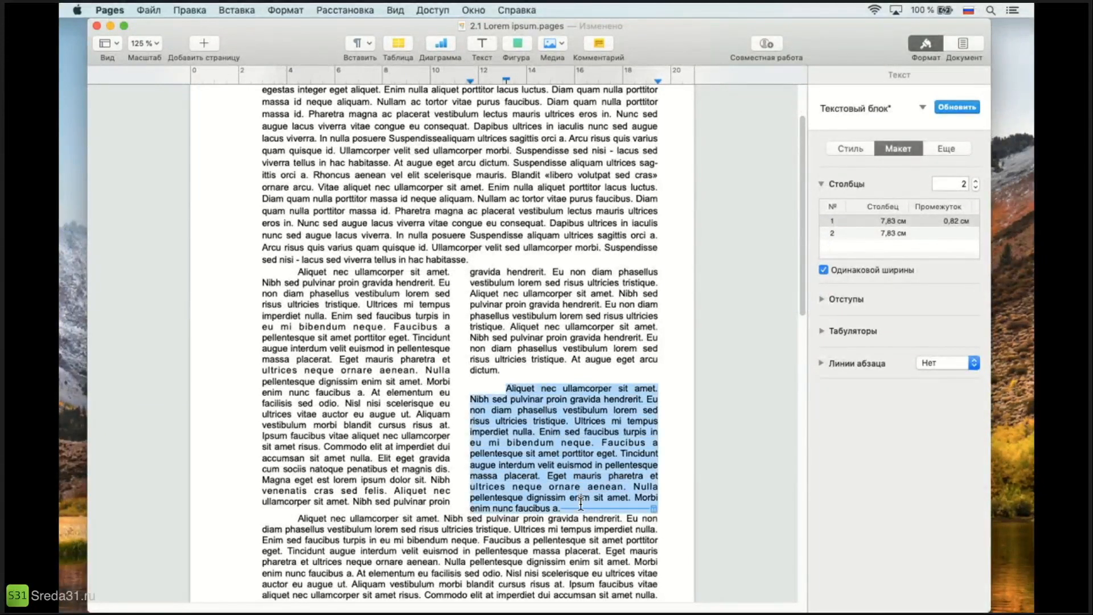
{"action": "left_click", "coordinate": [558, 453]}
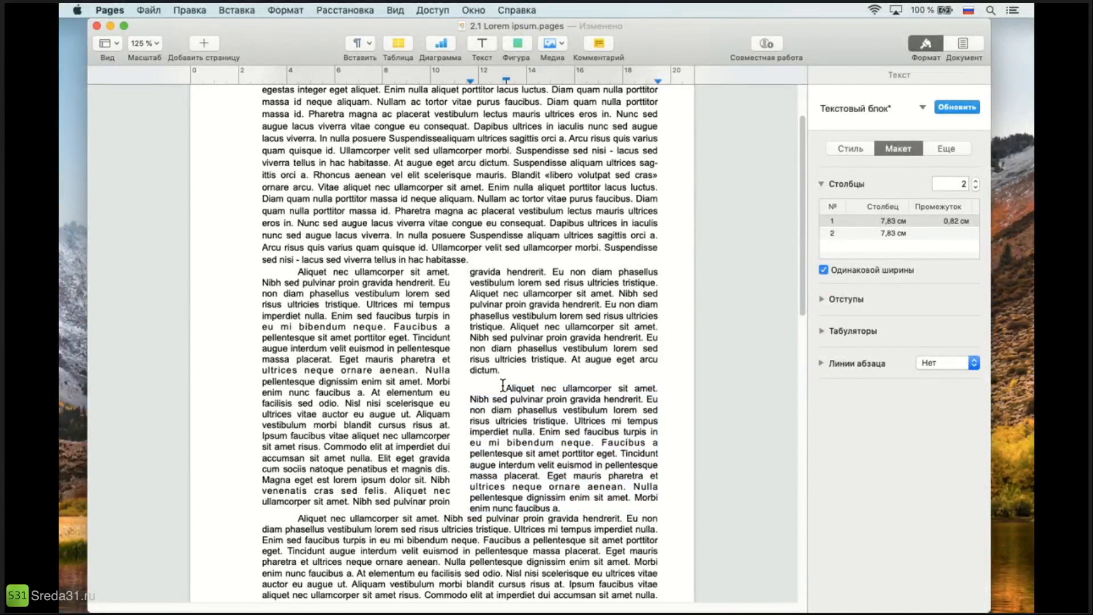
Insert a column break before the second paragraph of the two-column text so that it starts the second column.
{"action": "left_click", "coordinate": [505, 387]}
{"action": "left_click", "coordinate": [239, 11]}
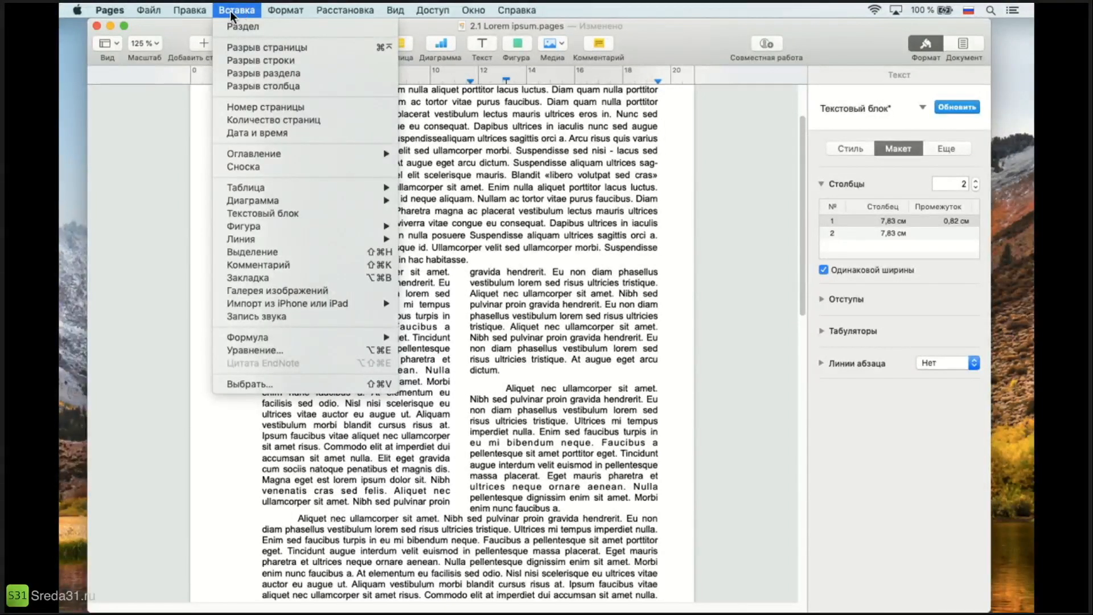
{"action": "left_click", "coordinate": [255, 86]}
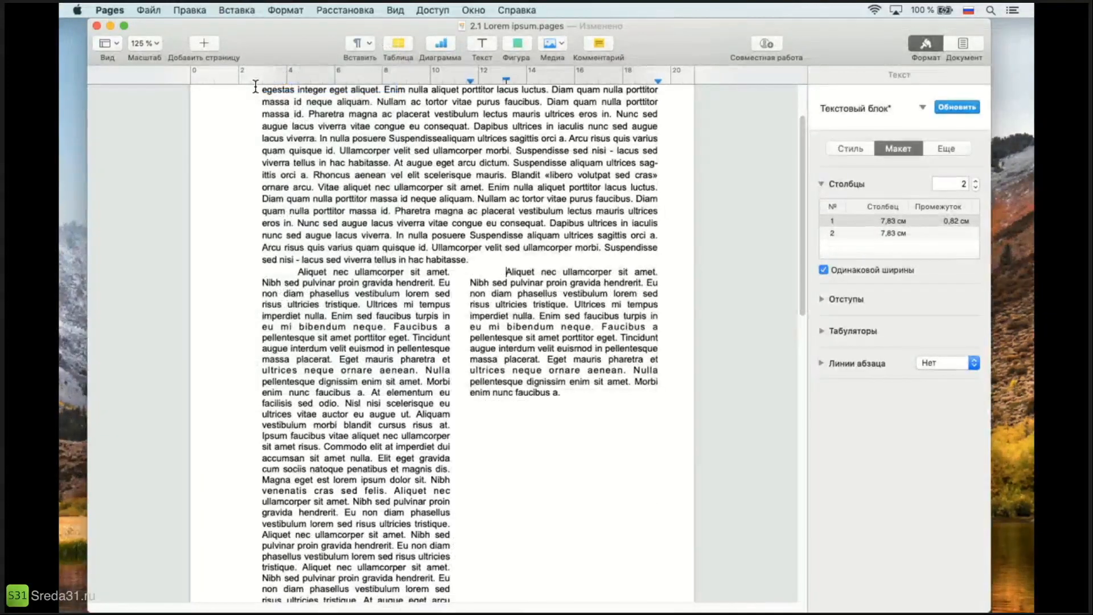
{"action": "scroll", "coordinate": [370, 307], "scroll_direction": "down", "scroll_amount": 1}
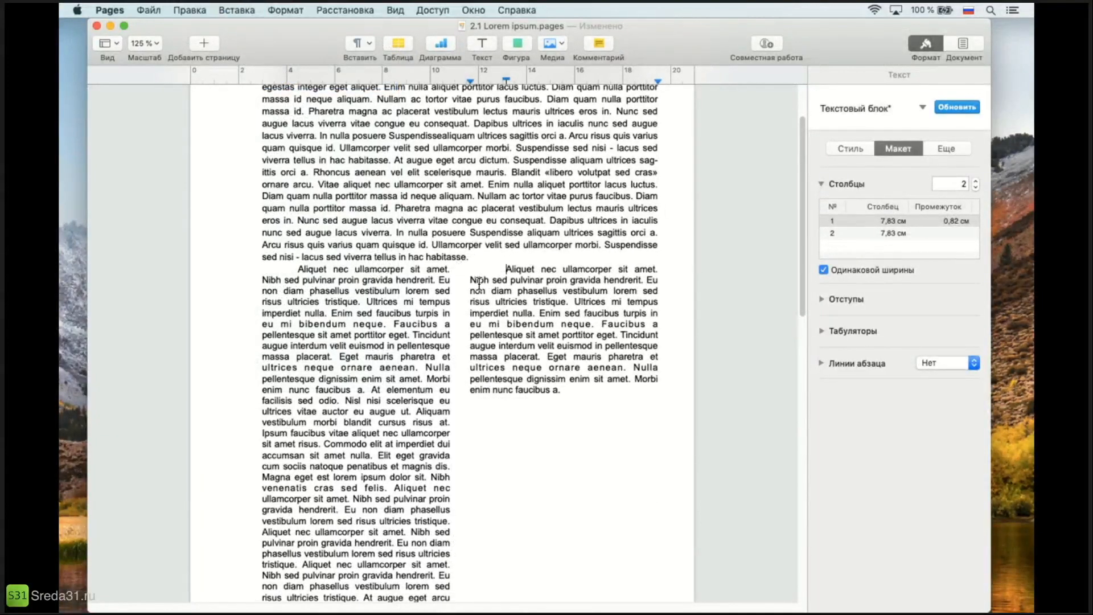
{"action": "left_click", "coordinate": [505, 268]}
{"action": "scroll", "coordinate": [492, 385], "scroll_direction": "down", "scroll_amount": 3}
{"action": "scroll", "coordinate": [493, 385], "scroll_direction": "down", "scroll_amount": 1}
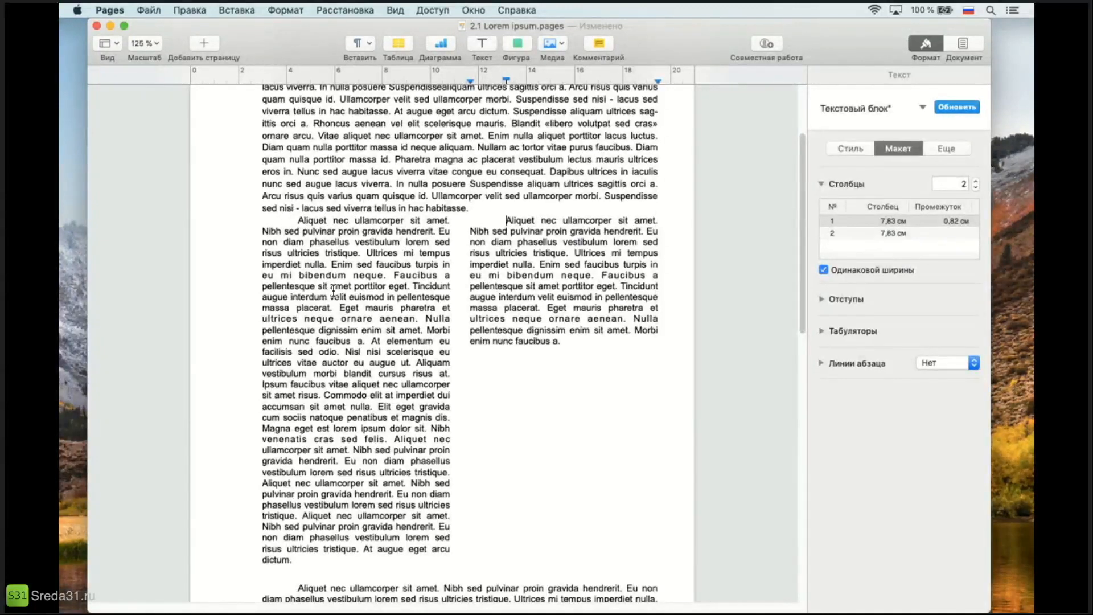
{"action": "scroll", "coordinate": [333, 290], "scroll_direction": "down", "scroll_amount": 1}
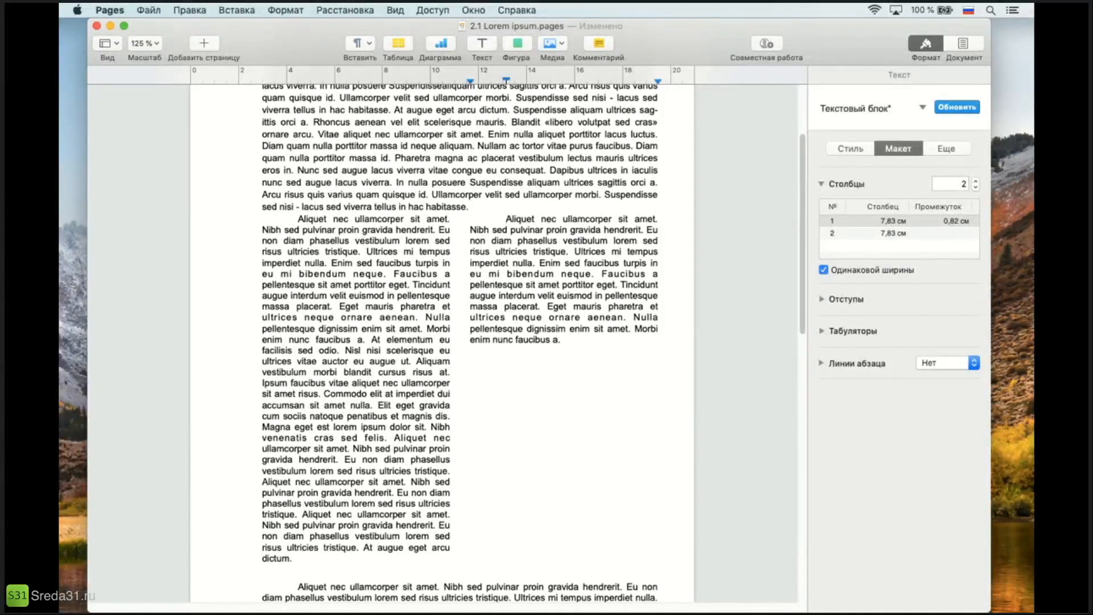